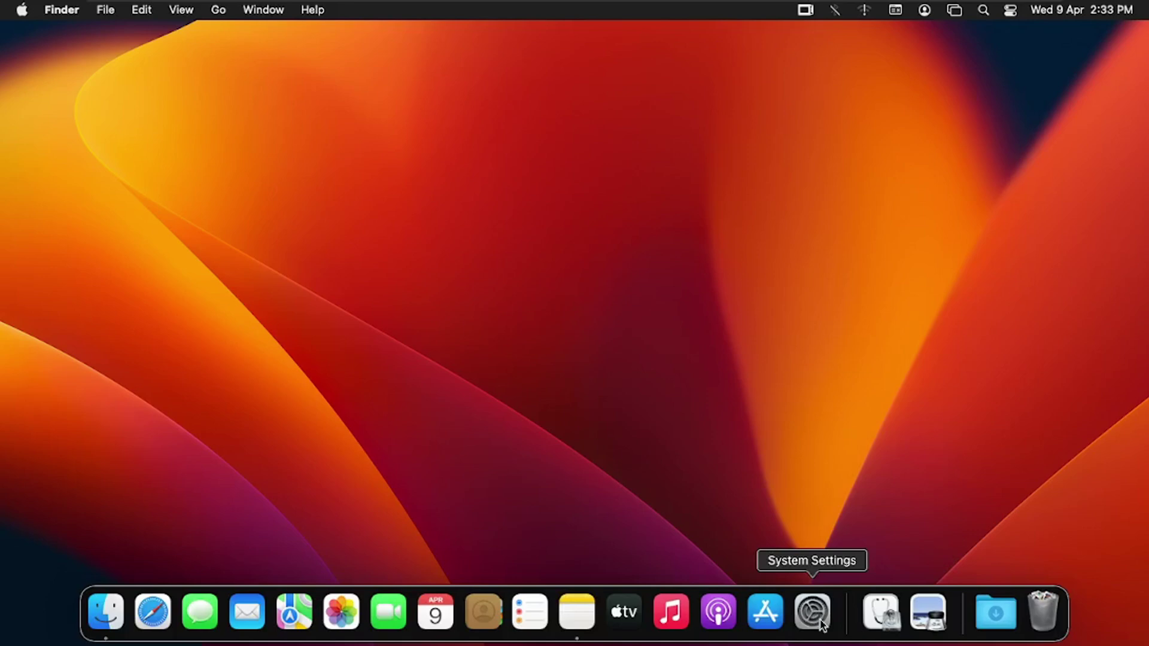
# Step: Open System Settings to the Desktop & Dock pane, scrolled down to Mission Control
pyautogui.click(813, 613)
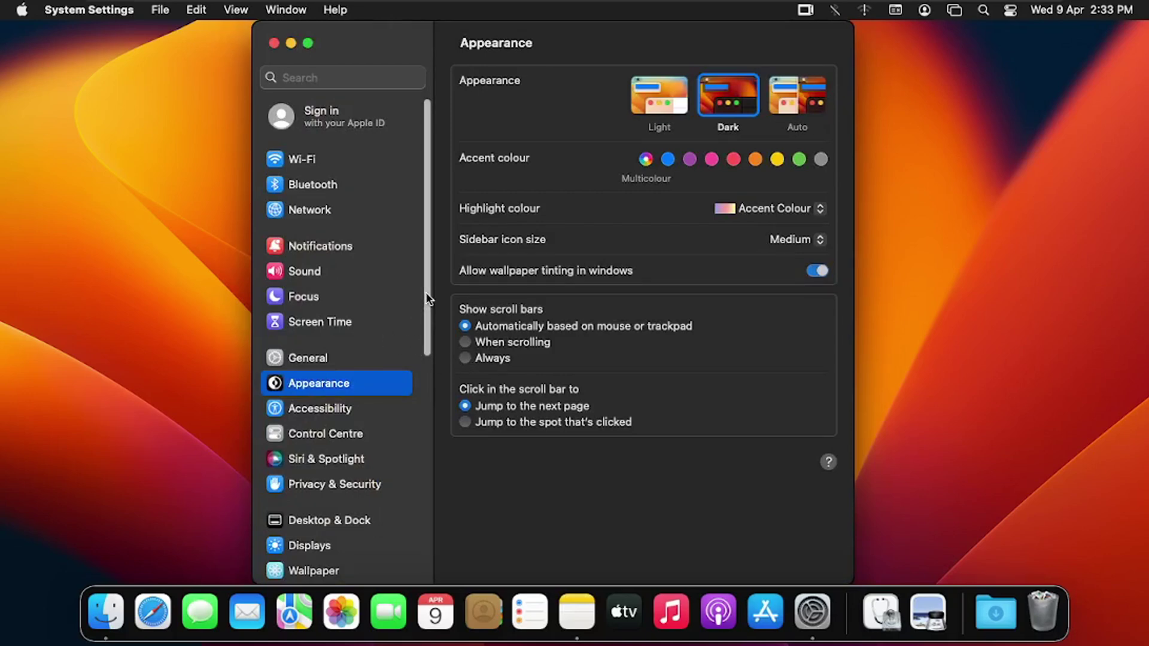
pyautogui.moveTo(425, 299); pyautogui.dragTo(425, 364)
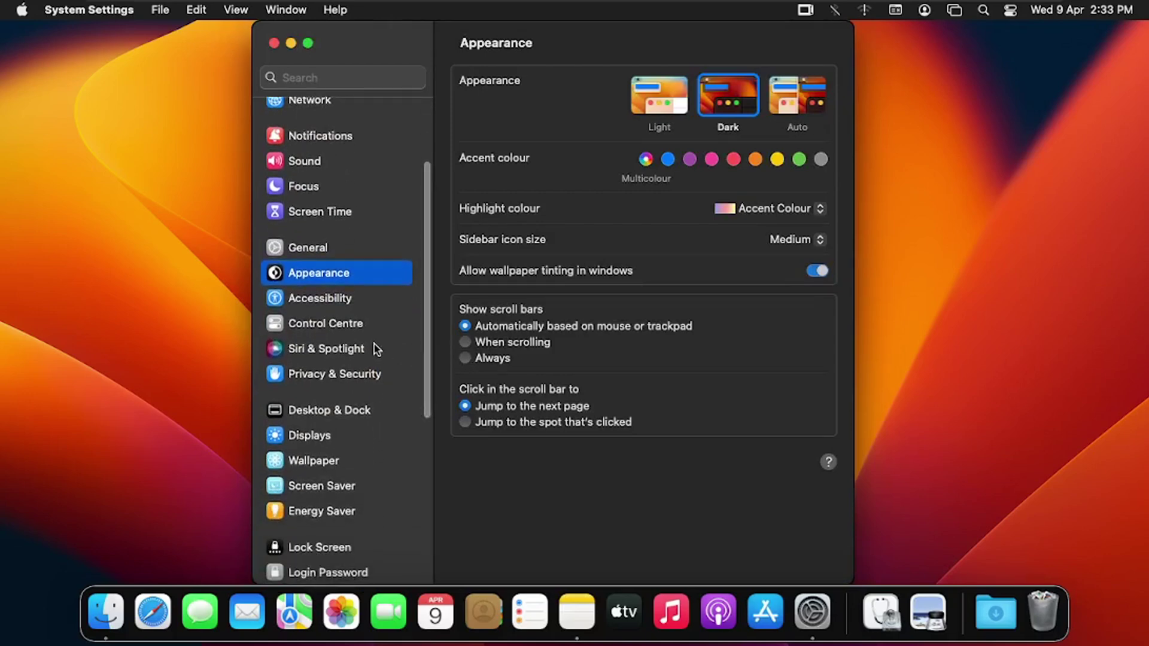
pyautogui.click(342, 413)
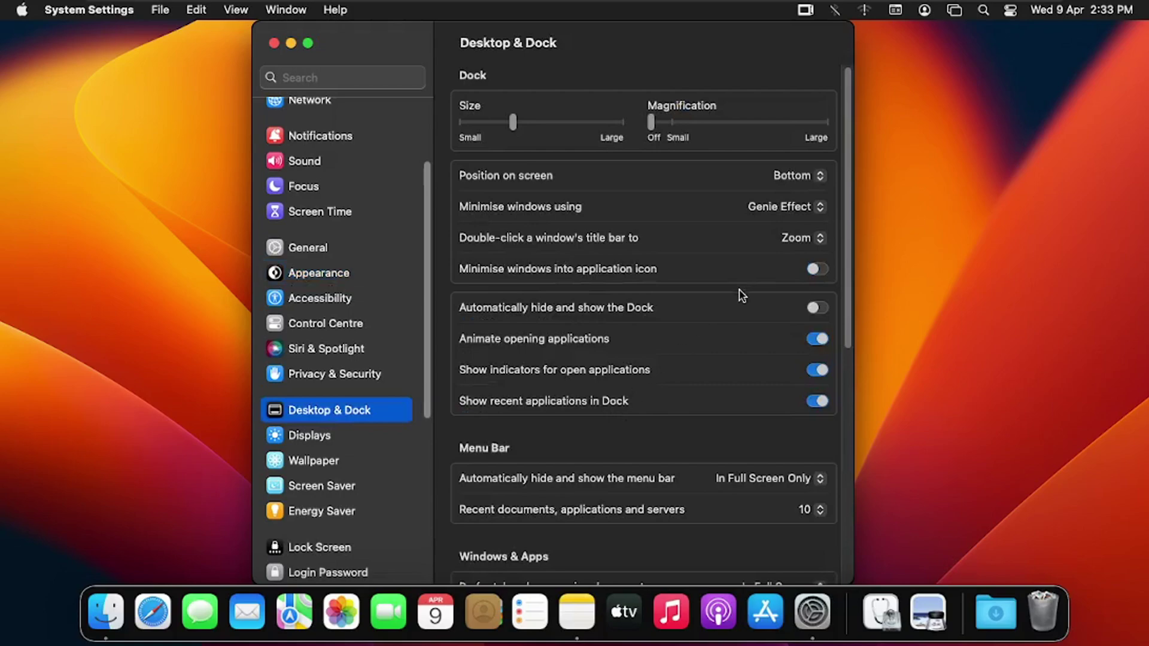
pyautogui.moveTo(847, 265); pyautogui.dragTo(842, 526)
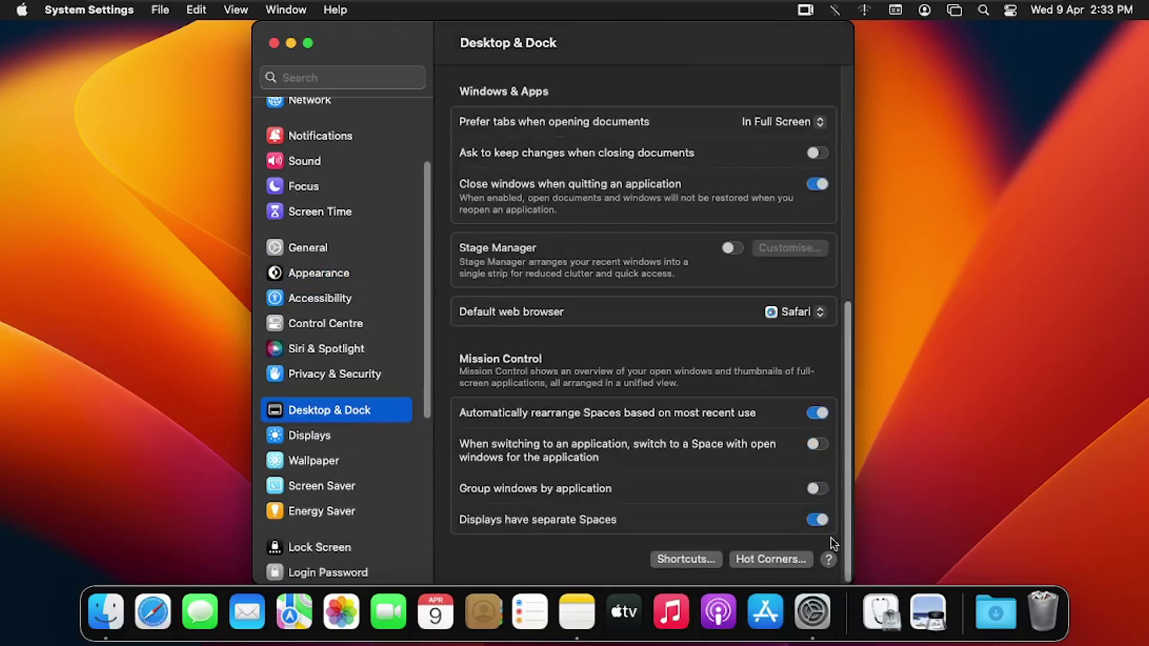
# Step: In Hot Corners, set top-left to Lock Screen and bottom-left to Start Screen Saver
pyautogui.click(771, 563)
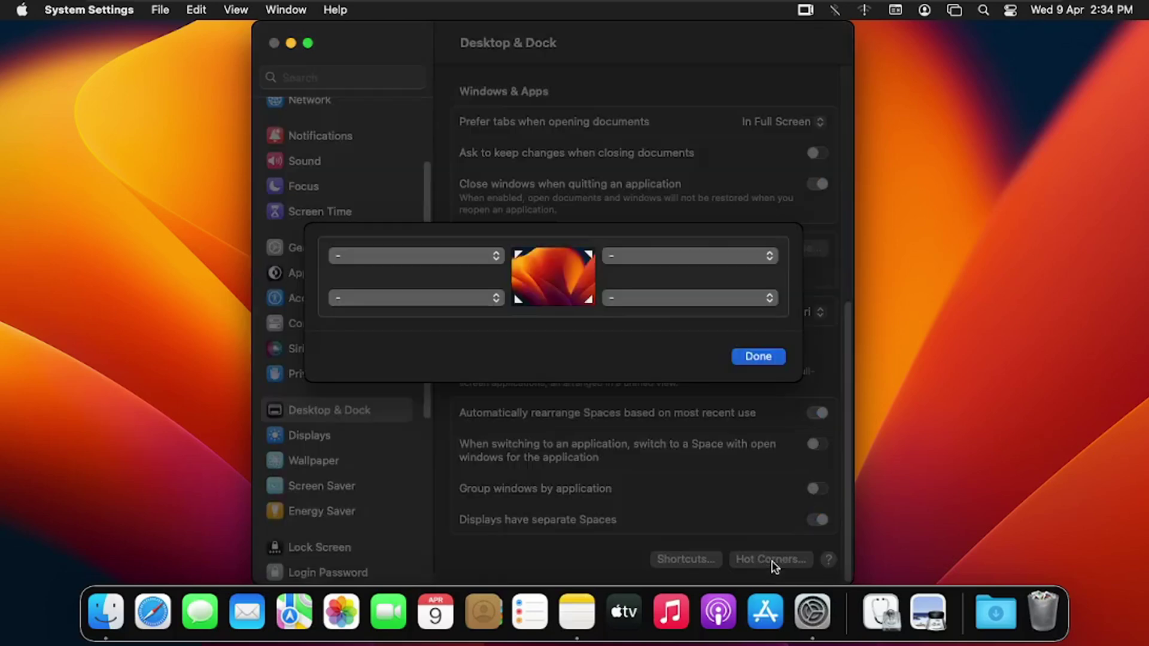
pyautogui.click(497, 260)
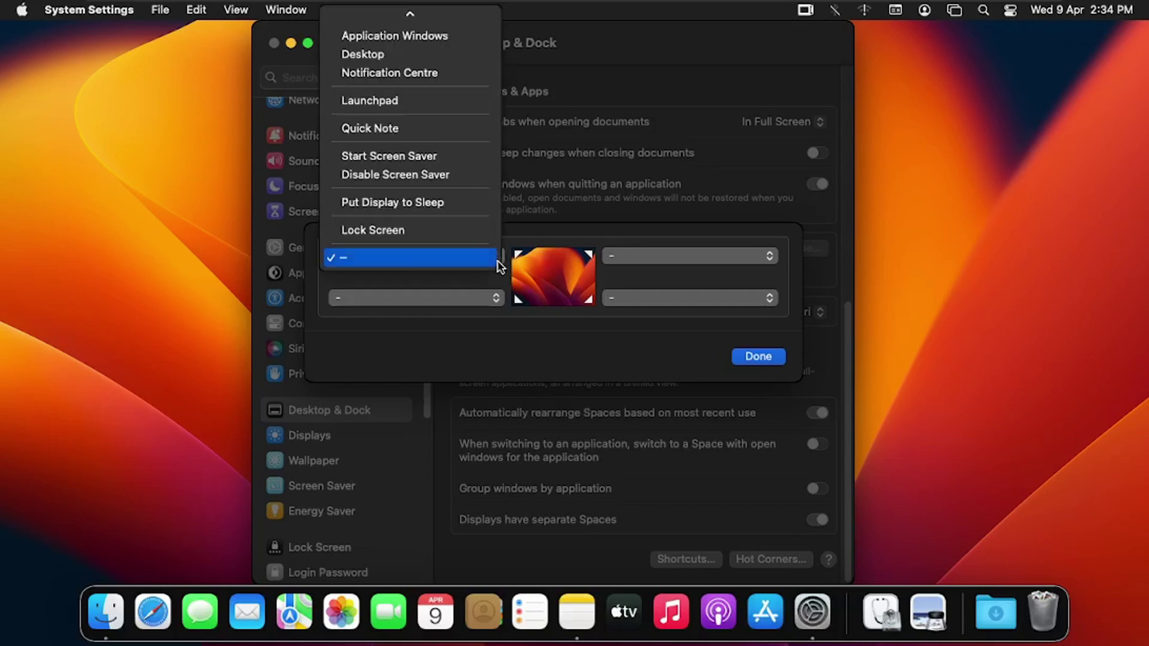
pyautogui.click(450, 237)
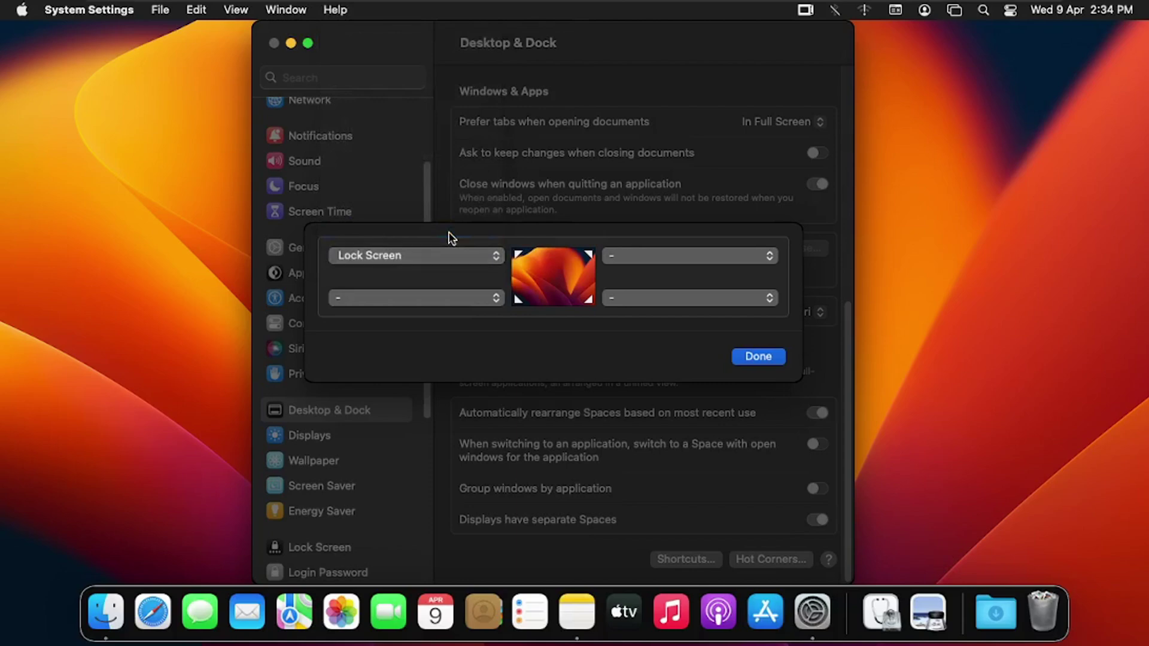
pyautogui.click(498, 302)
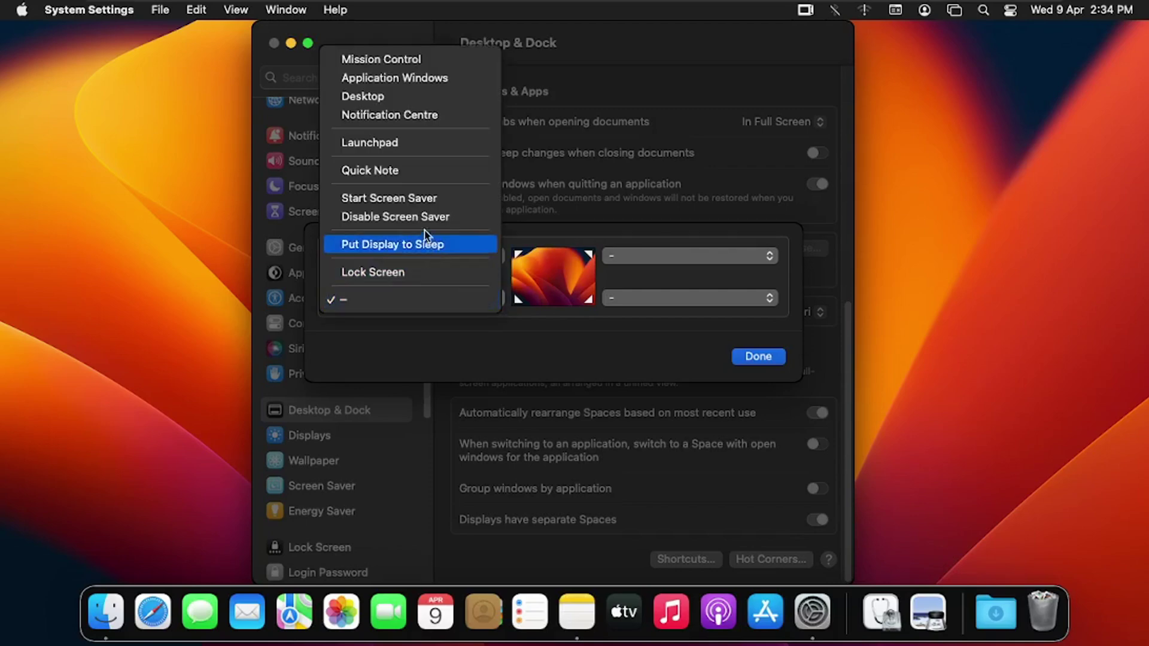
pyautogui.click(450, 201)
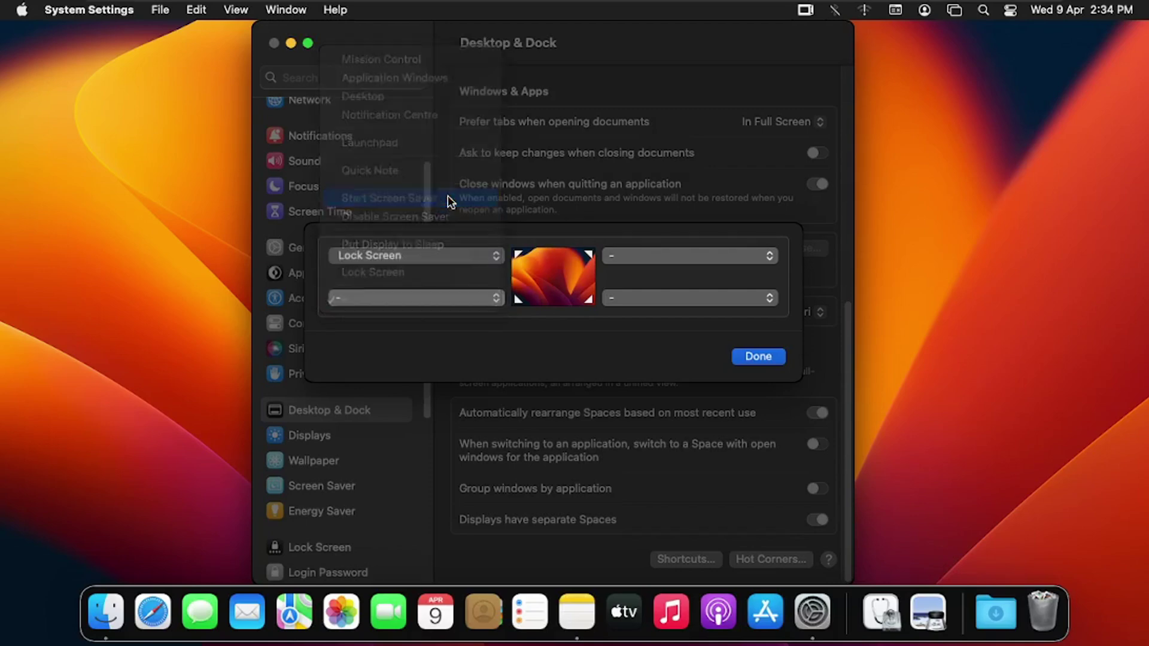
pyautogui.click(770, 262)
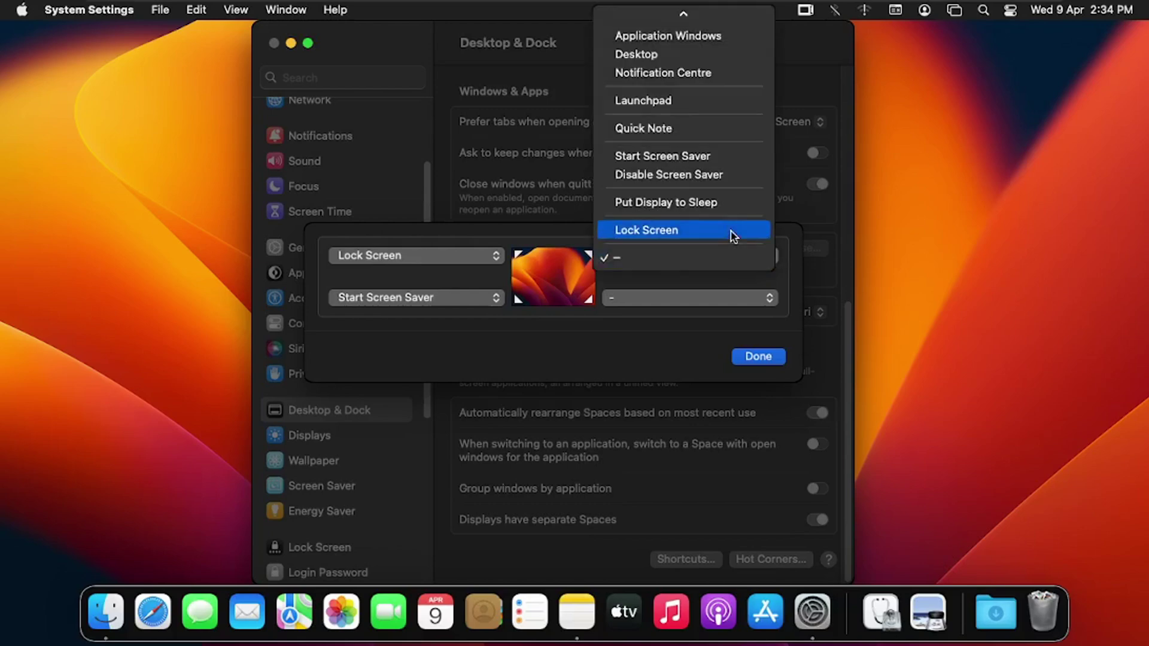
# Step: Set top-right to Launchpad and bottom-right to Notification Centre, then confirm with Done
pyautogui.click(692, 104)
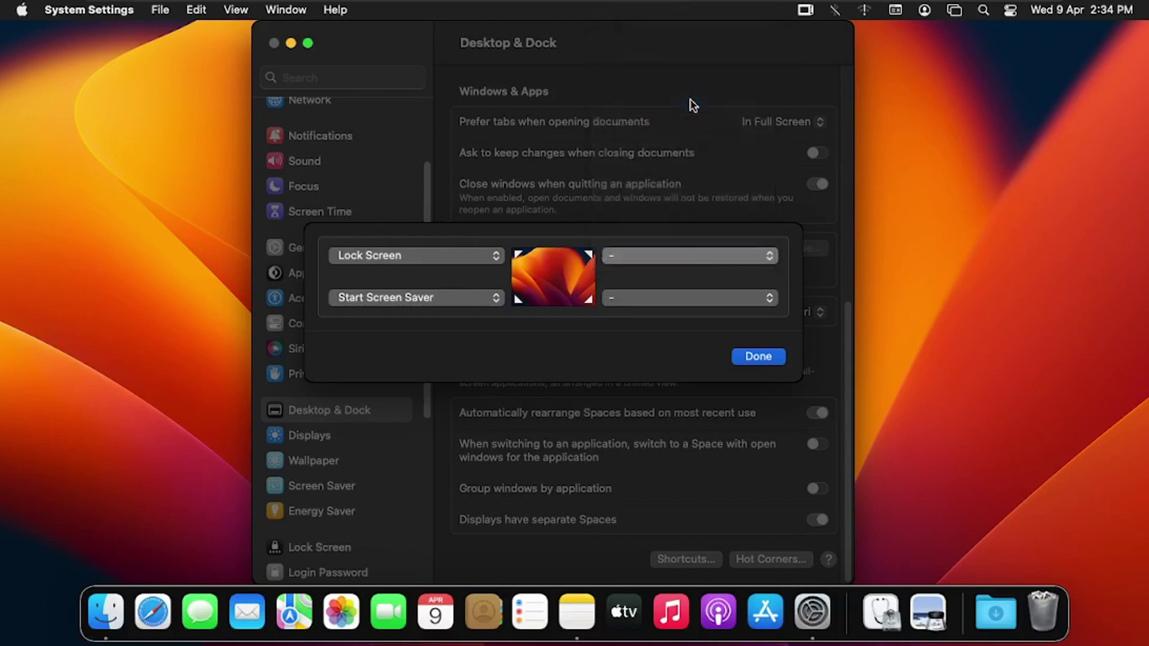
pyautogui.click(772, 299)
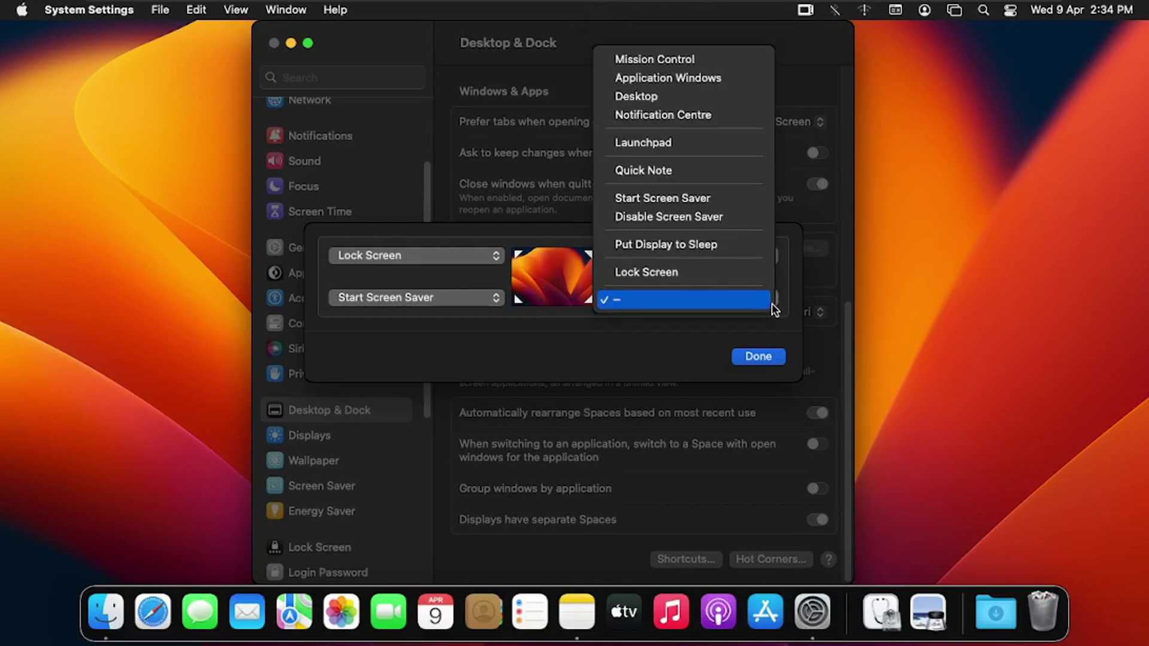
pyautogui.click(700, 114)
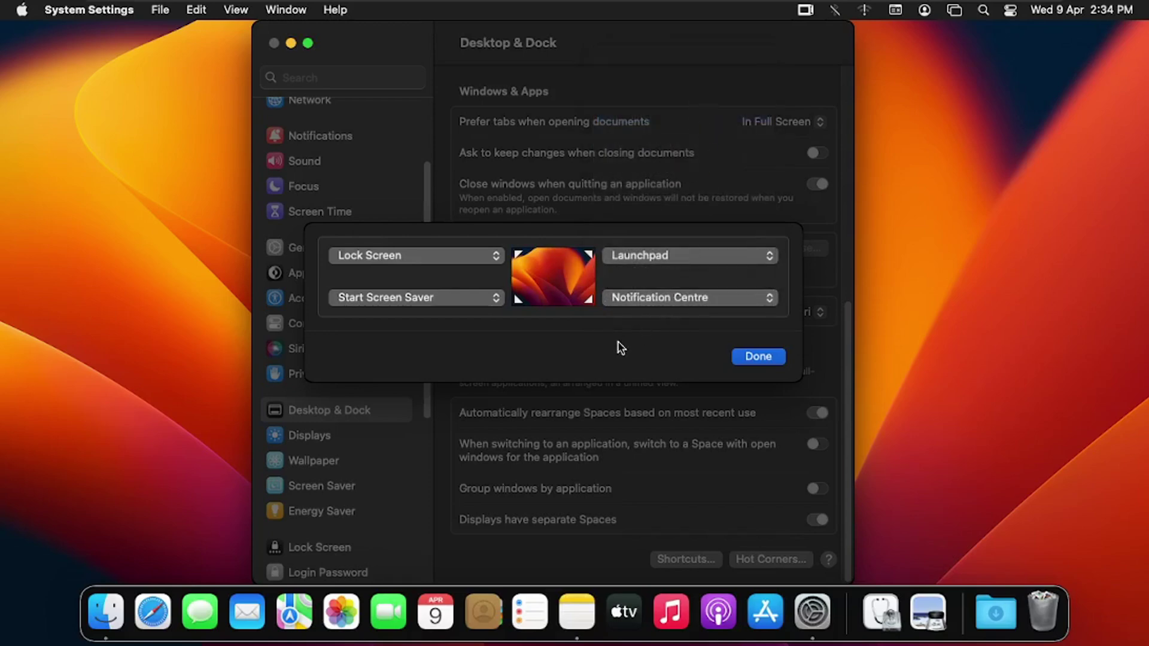
pyautogui.click(749, 357)
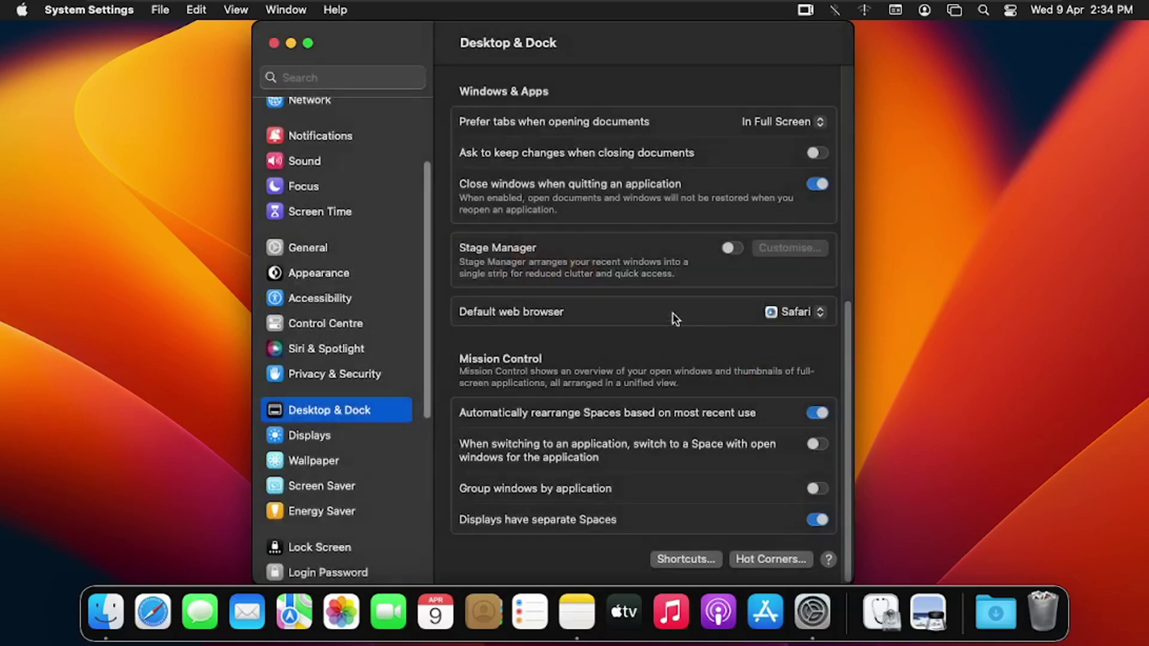
# Step: Close System Settings, lock the Mac via the top-left corner, and unlock with the account password
pyautogui.click(272, 43)
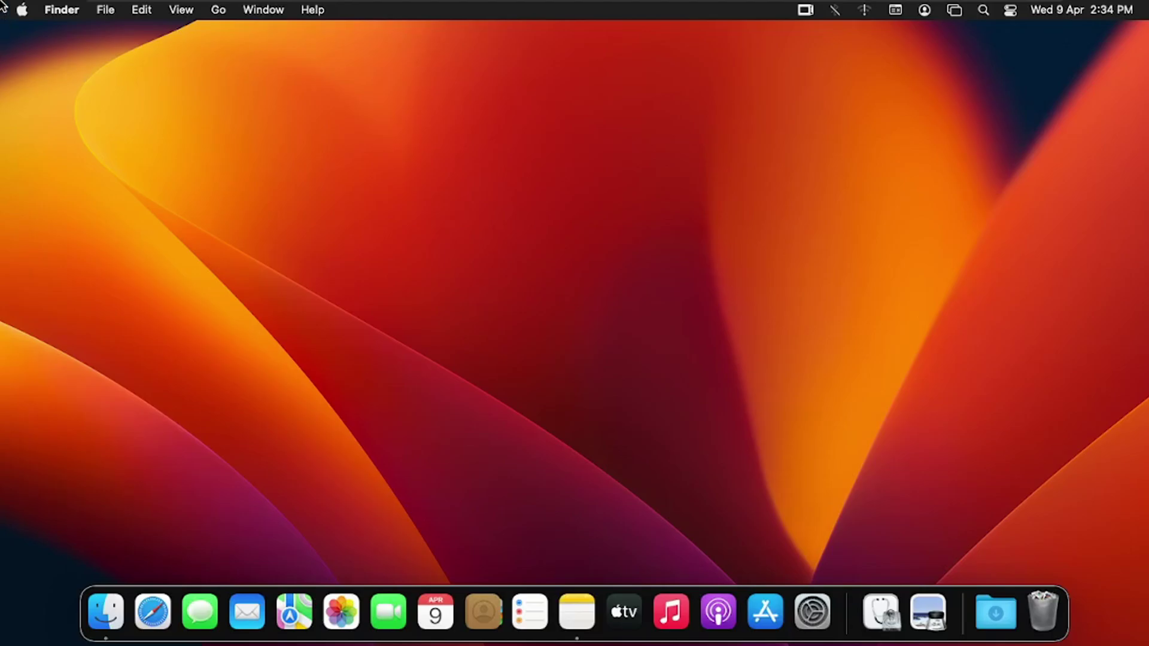
pyautogui.moveTo(0, 1)
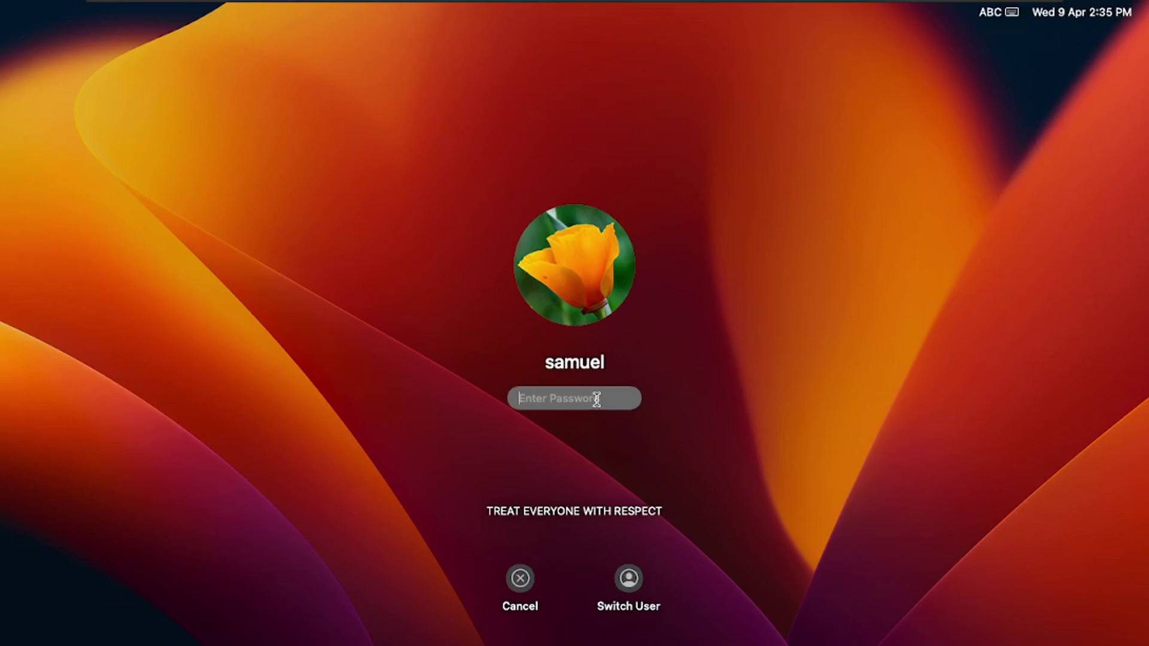
pyautogui.write('••••••••••')
pyautogui.click(629, 399)
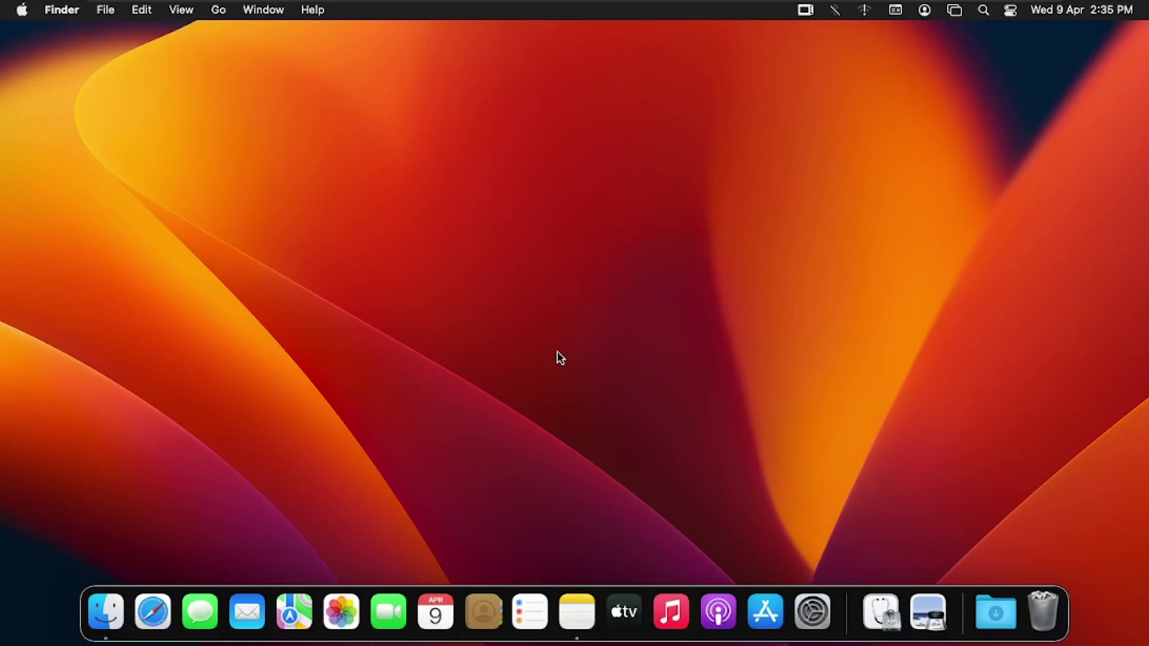
# Step: Bring up Launchpad and then Notification Centre, dismissing each back to the empty desktop
pyautogui.press('F4')
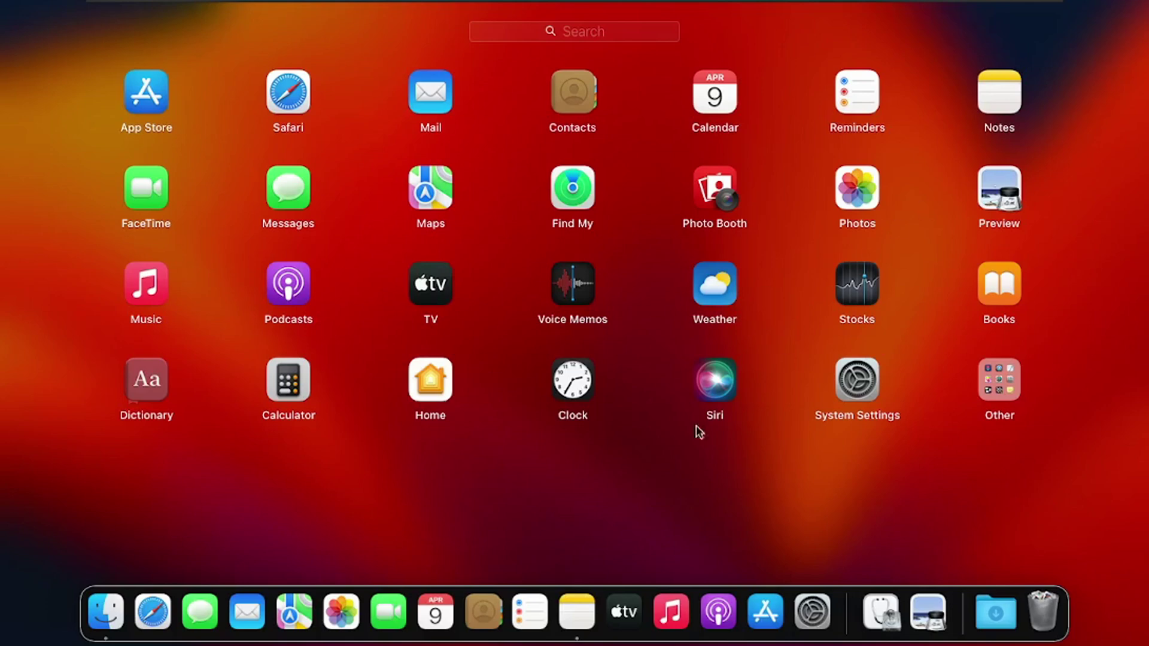
pyautogui.click(559, 492)
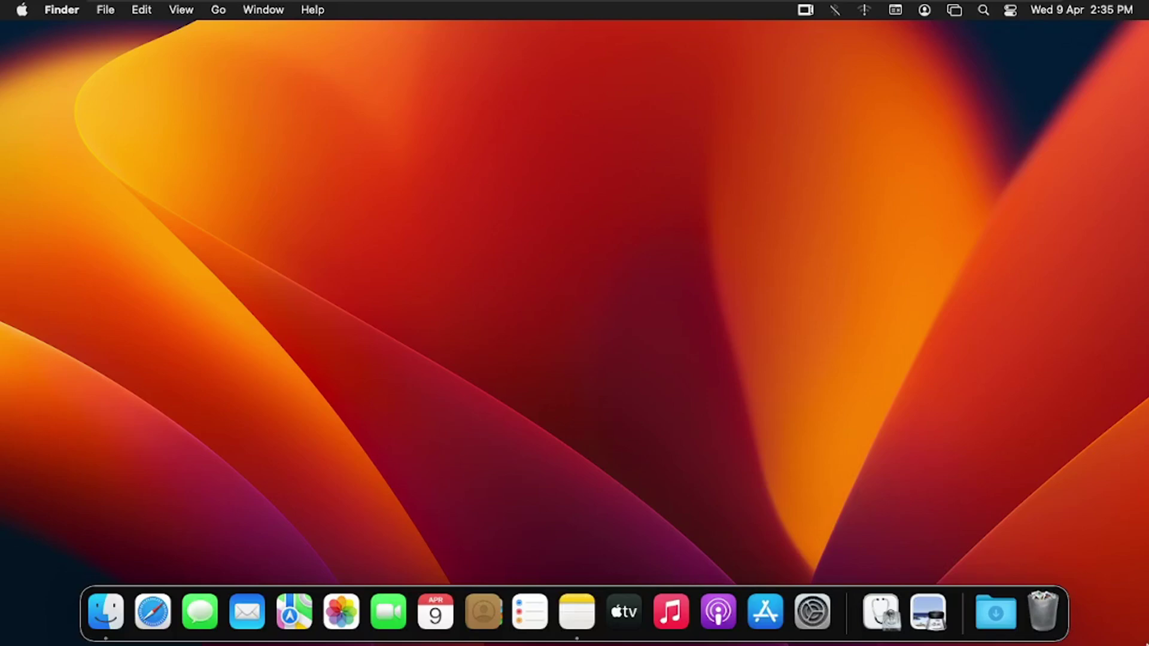
pyautogui.moveTo(1146, 624)
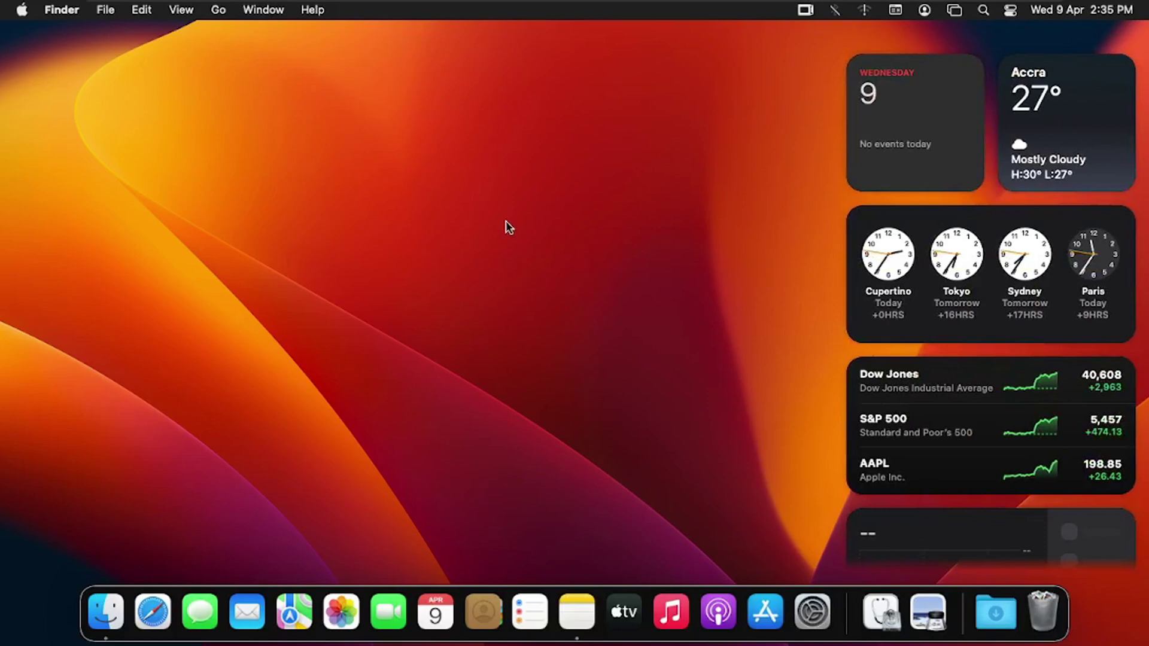
pyautogui.click(537, 289)
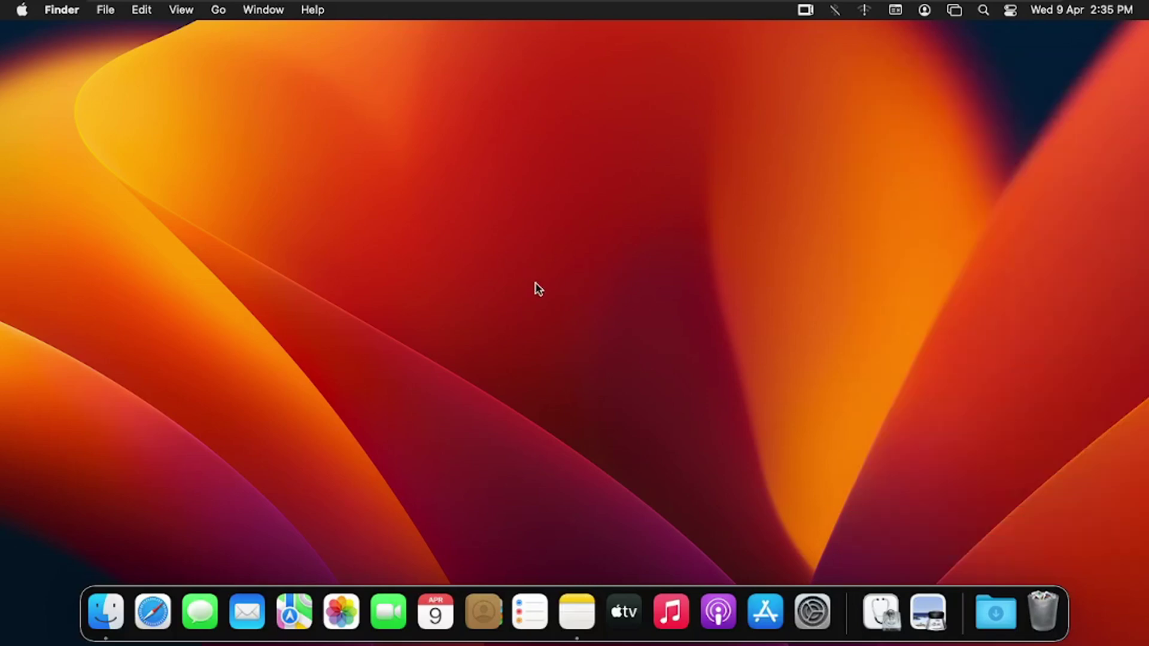
# Step: Reopen System Settings to Desktop & Dock and open the Hot Corners dialog
pyautogui.click(816, 625)
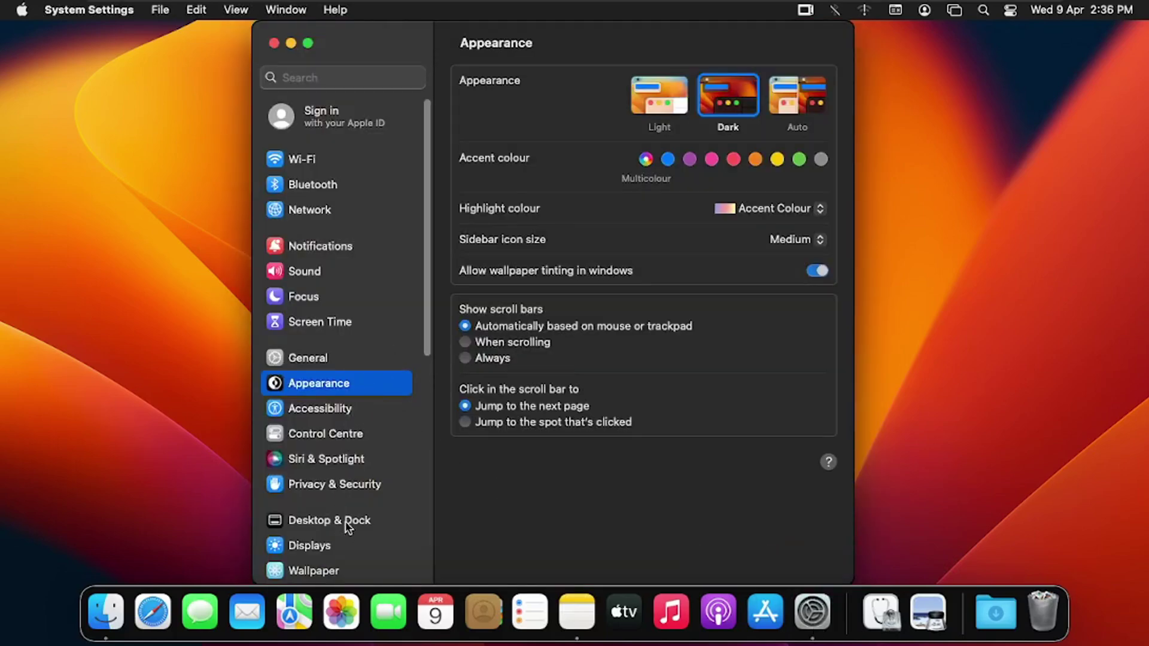
pyautogui.click(347, 525)
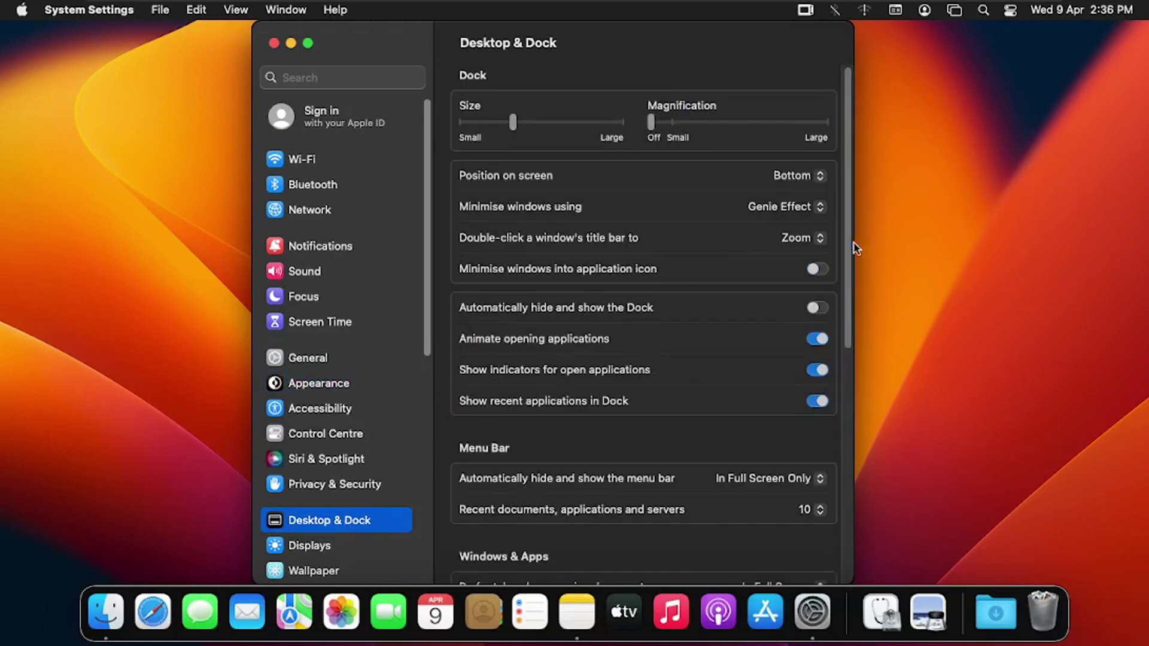
pyautogui.moveTo(848, 244); pyautogui.dragTo(851, 519)
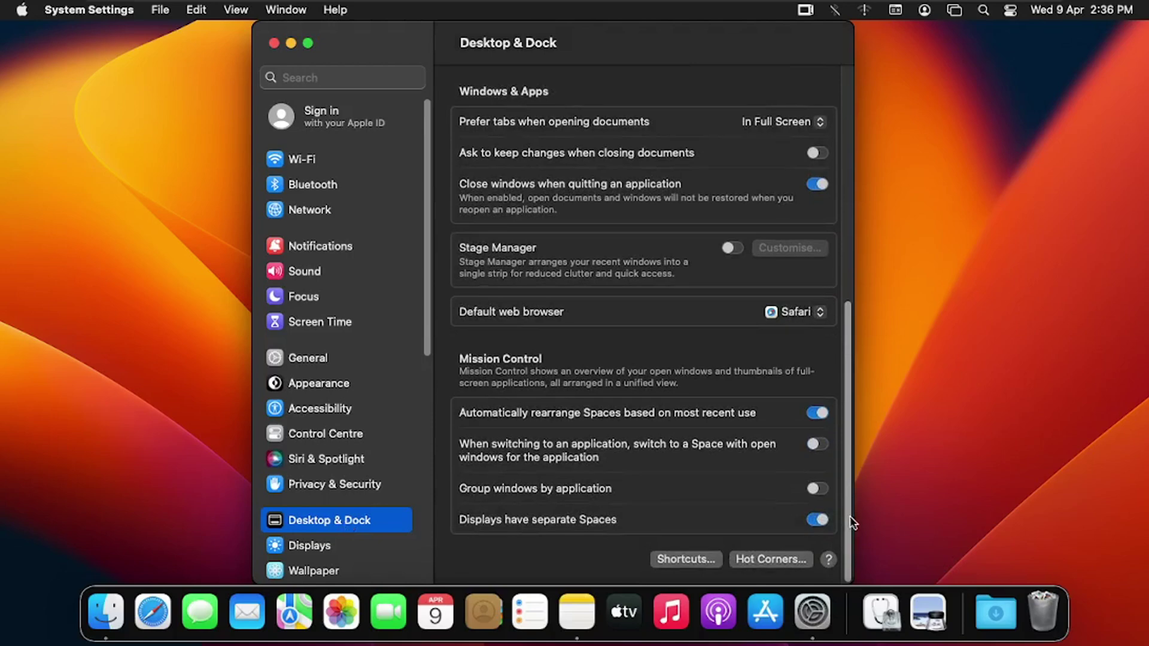
pyautogui.click(770, 559)
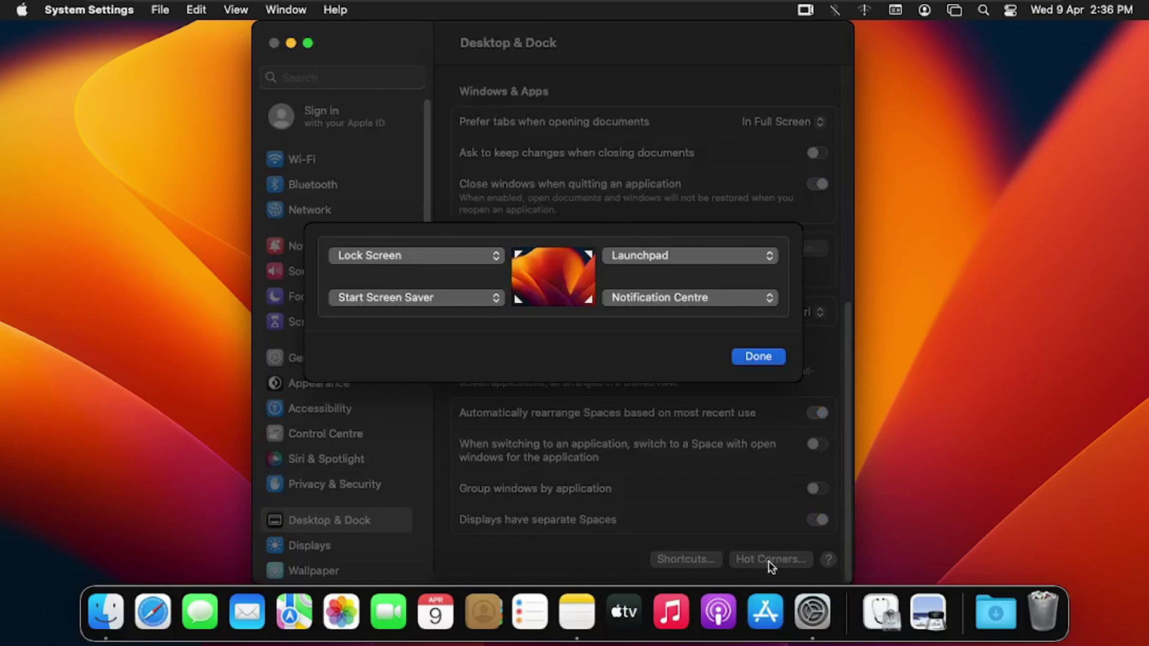
# Step: Change Lock Screen, Start Screen Saver, Launchpad and Notification Centre corners to "–", confirm, and quit System Settings
pyautogui.click(496, 257)
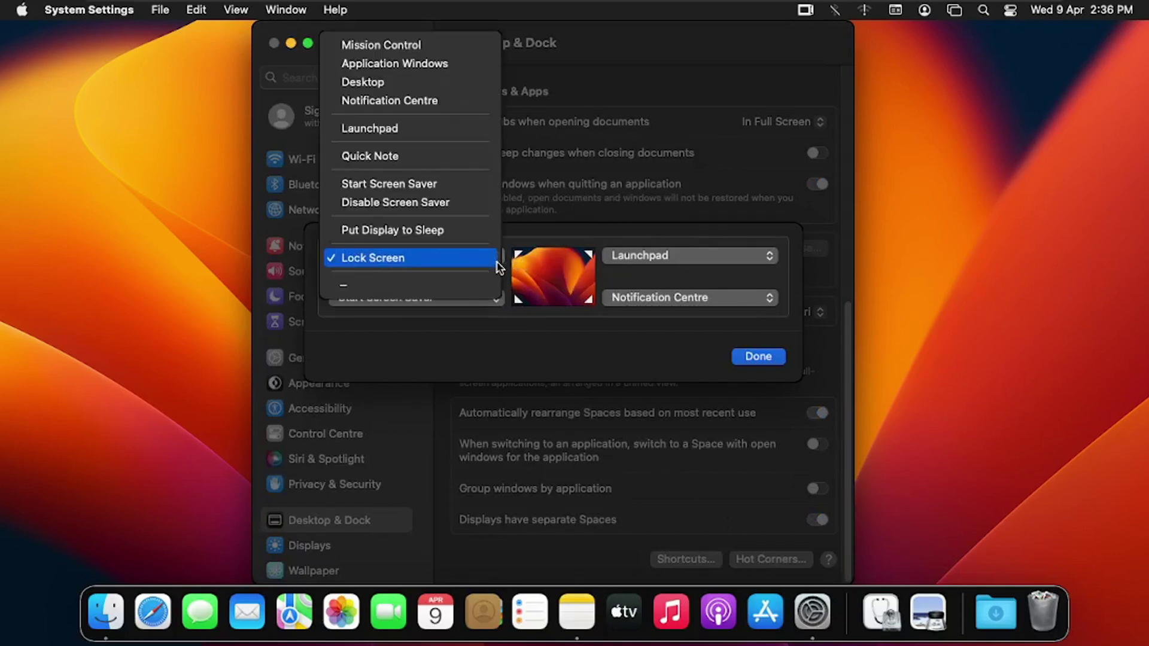
pyautogui.click(416, 293)
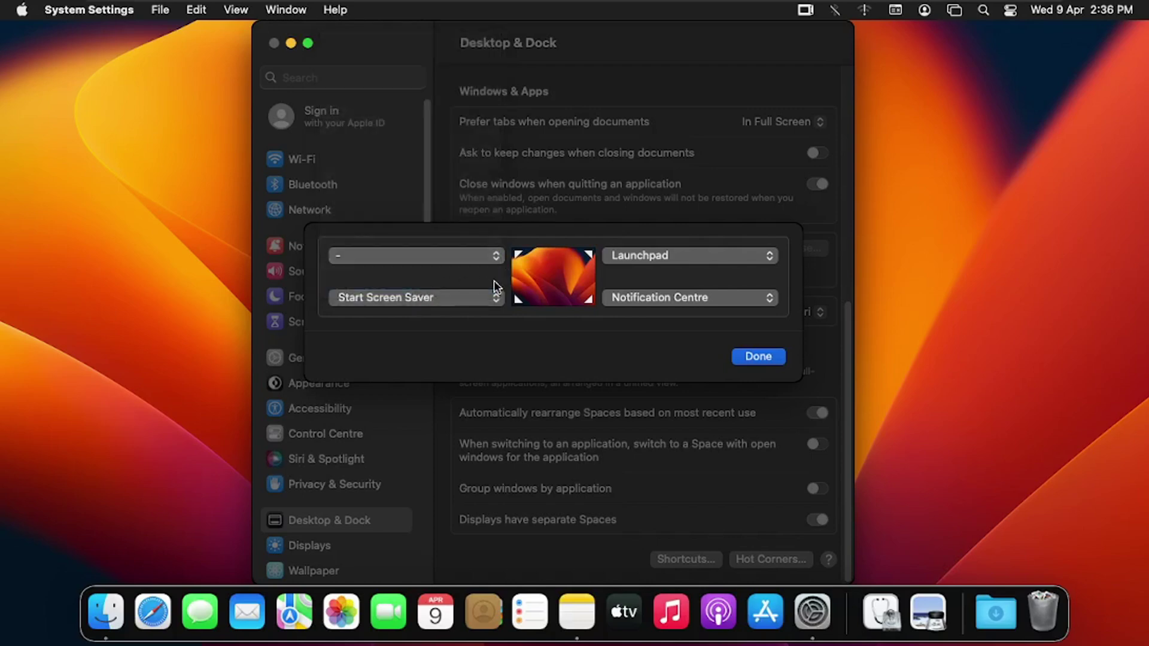
pyautogui.click(497, 303)
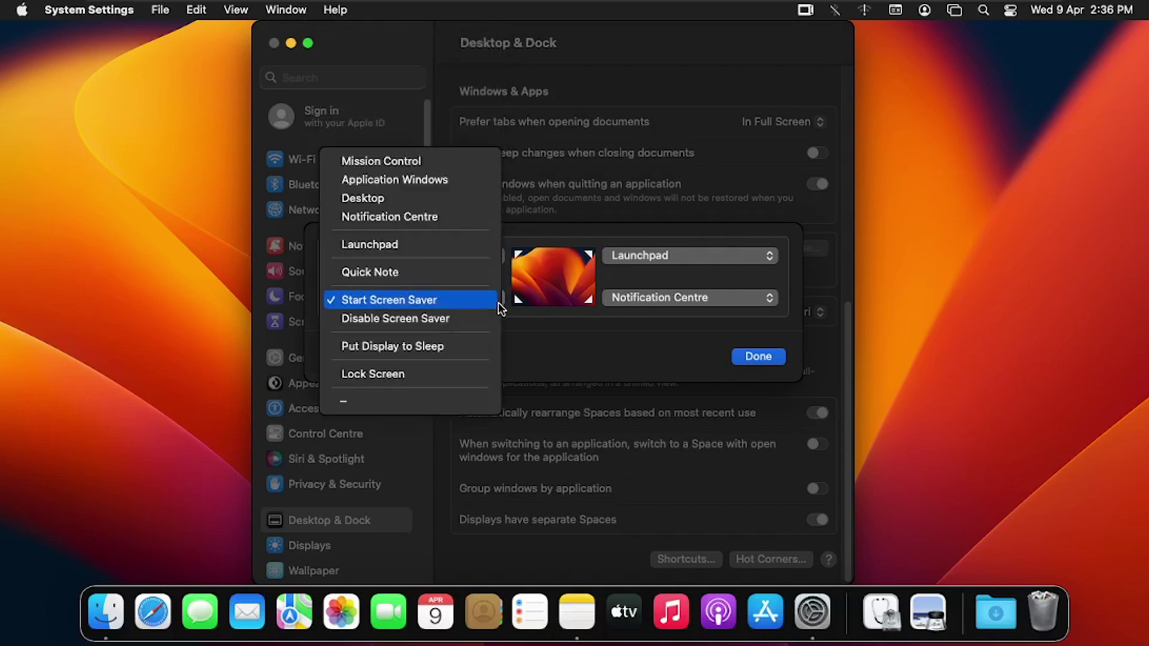
pyautogui.click(436, 408)
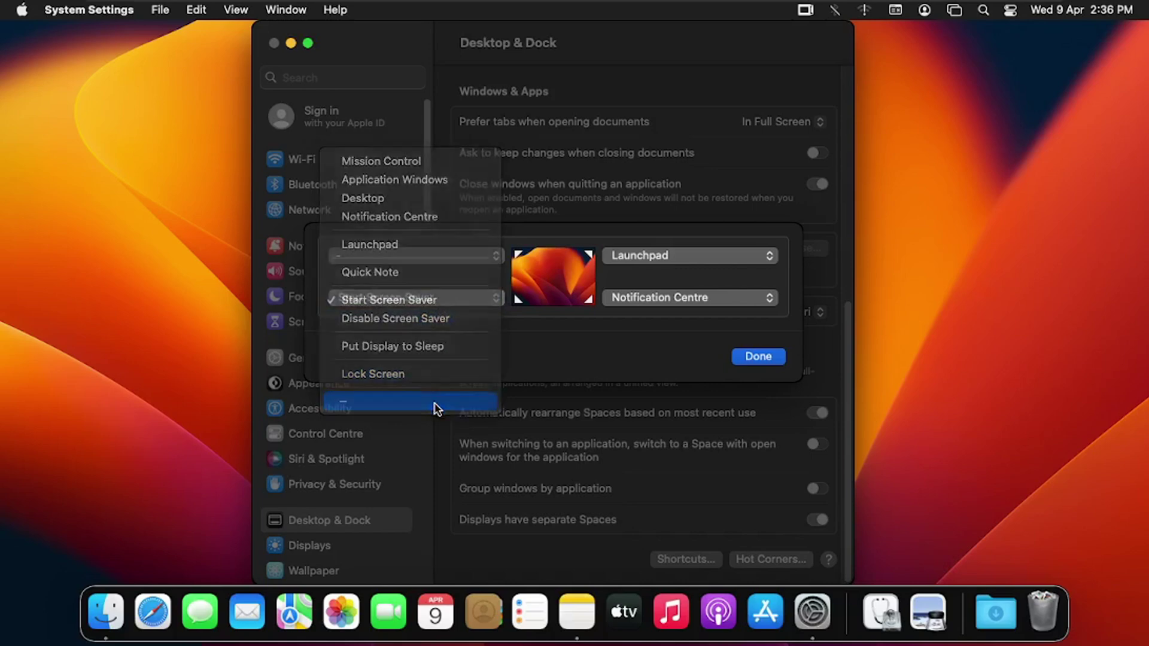
pyautogui.click(767, 261)
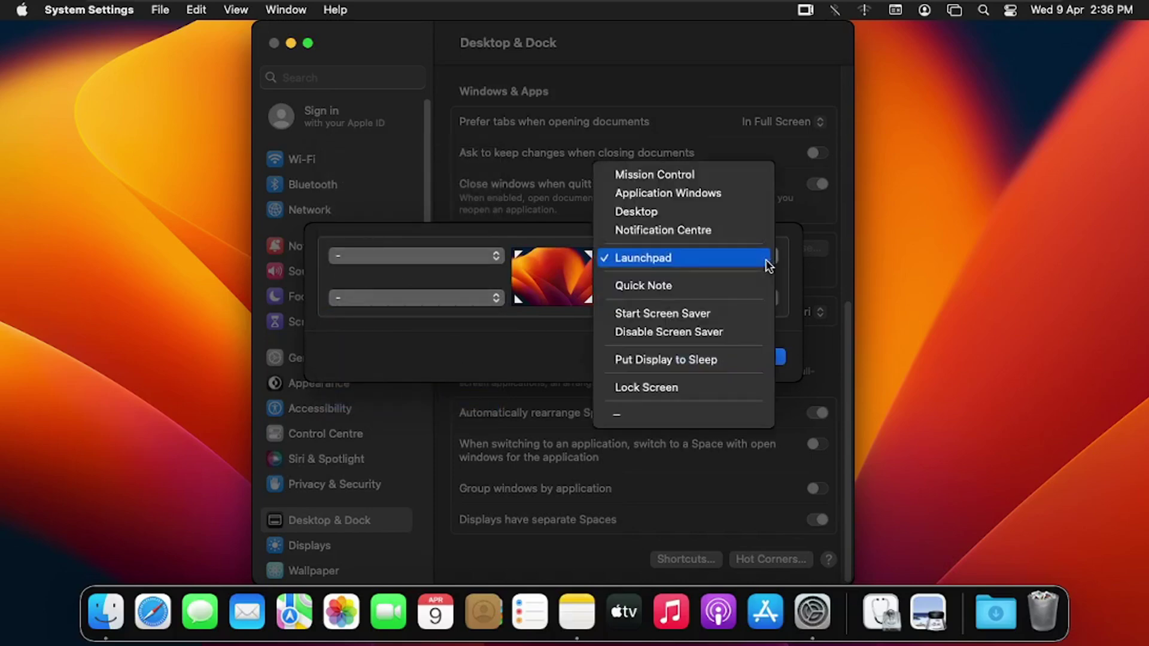
pyautogui.click(700, 418)
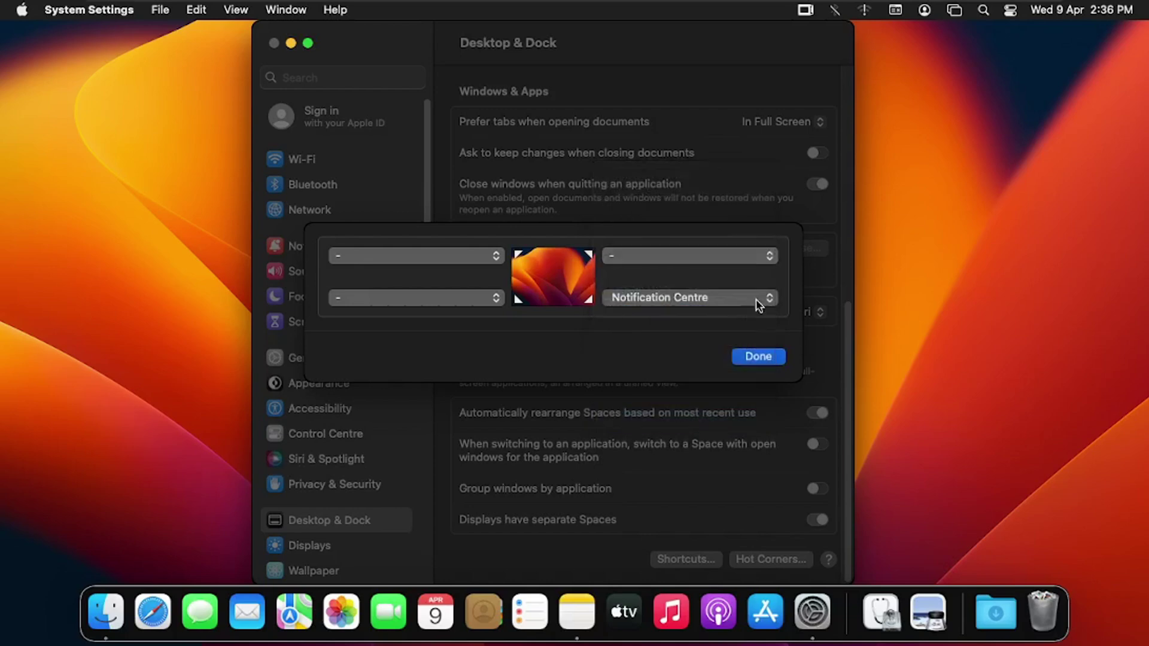
pyautogui.click(766, 298)
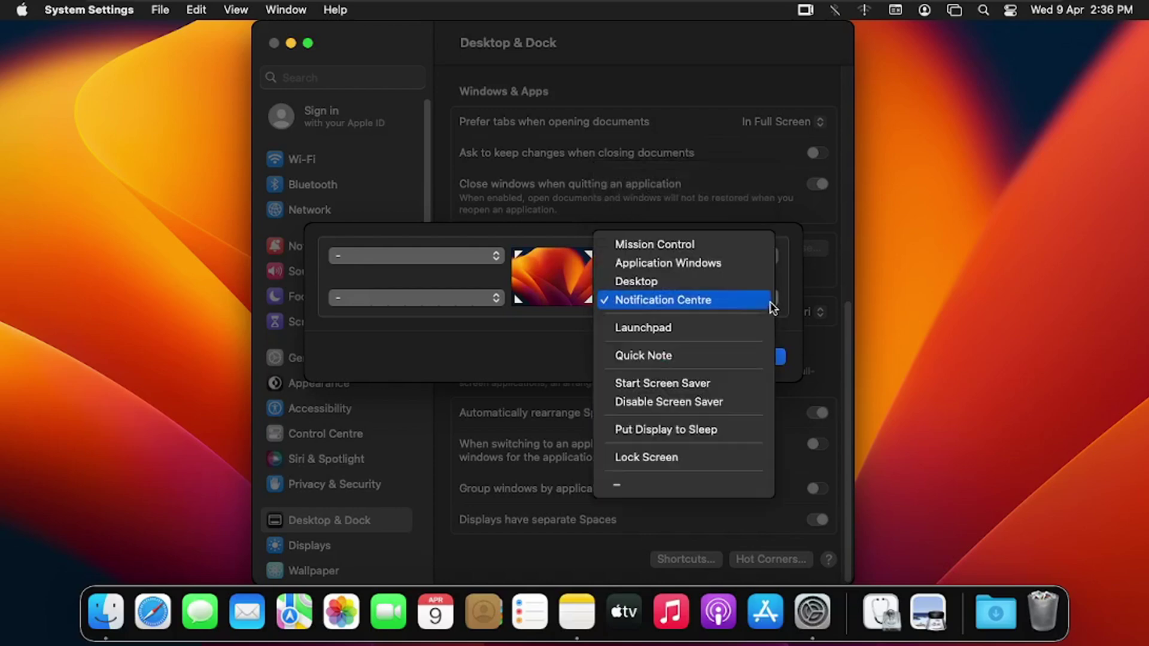
pyautogui.click(694, 486)
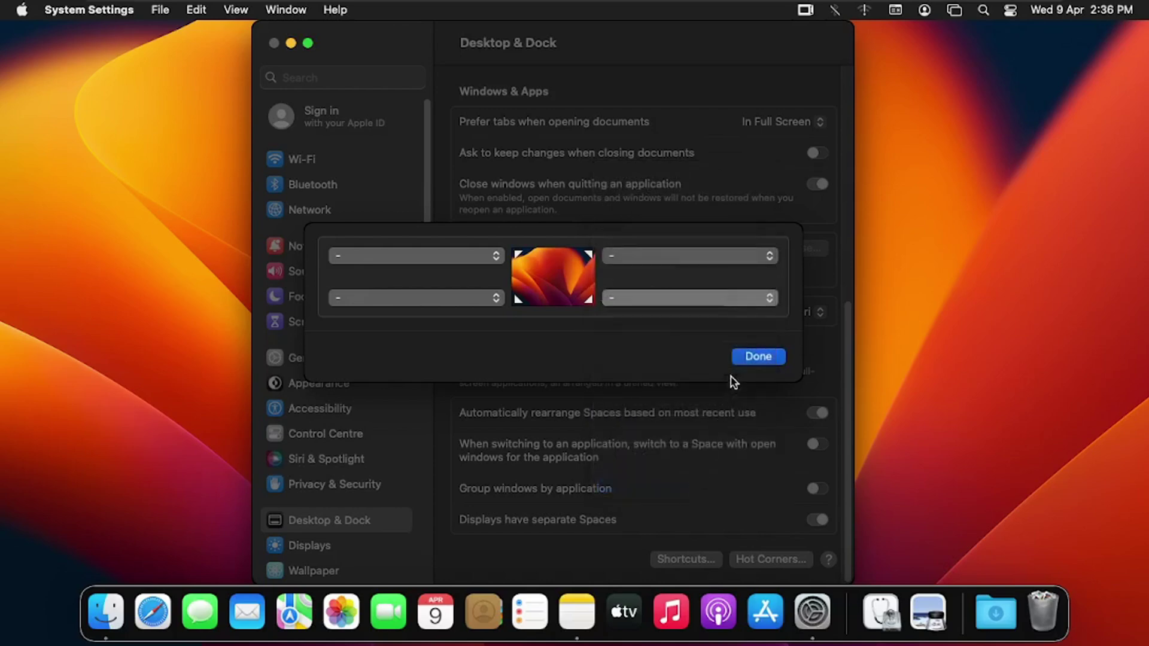
pyautogui.click(755, 356)
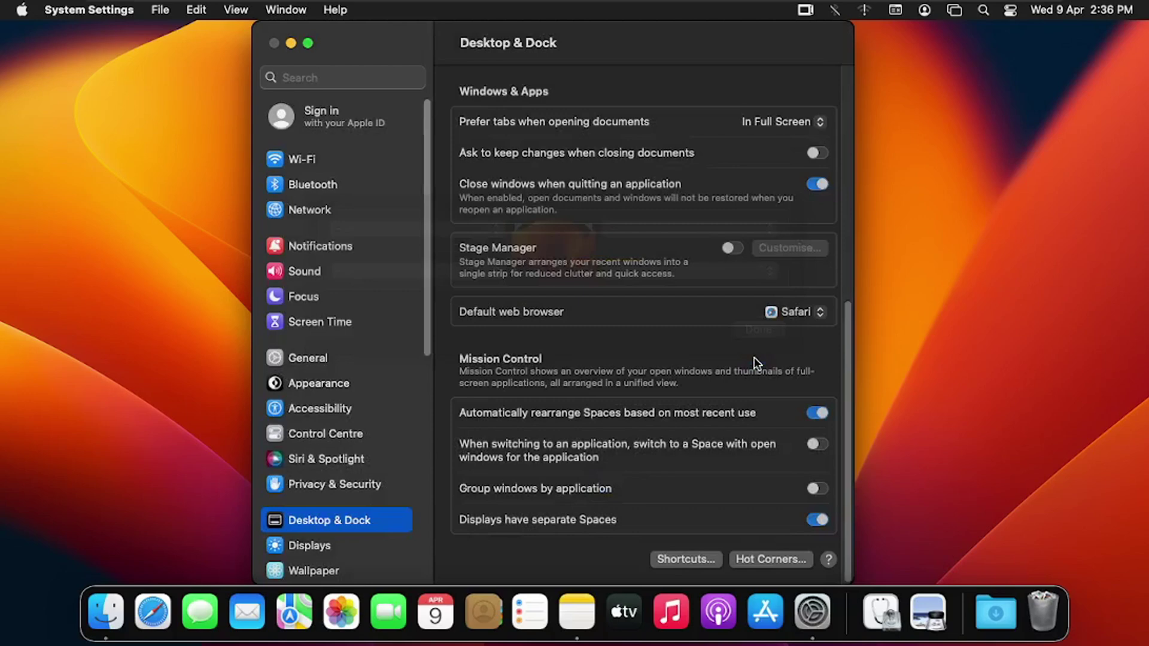
pyautogui.click(274, 43)
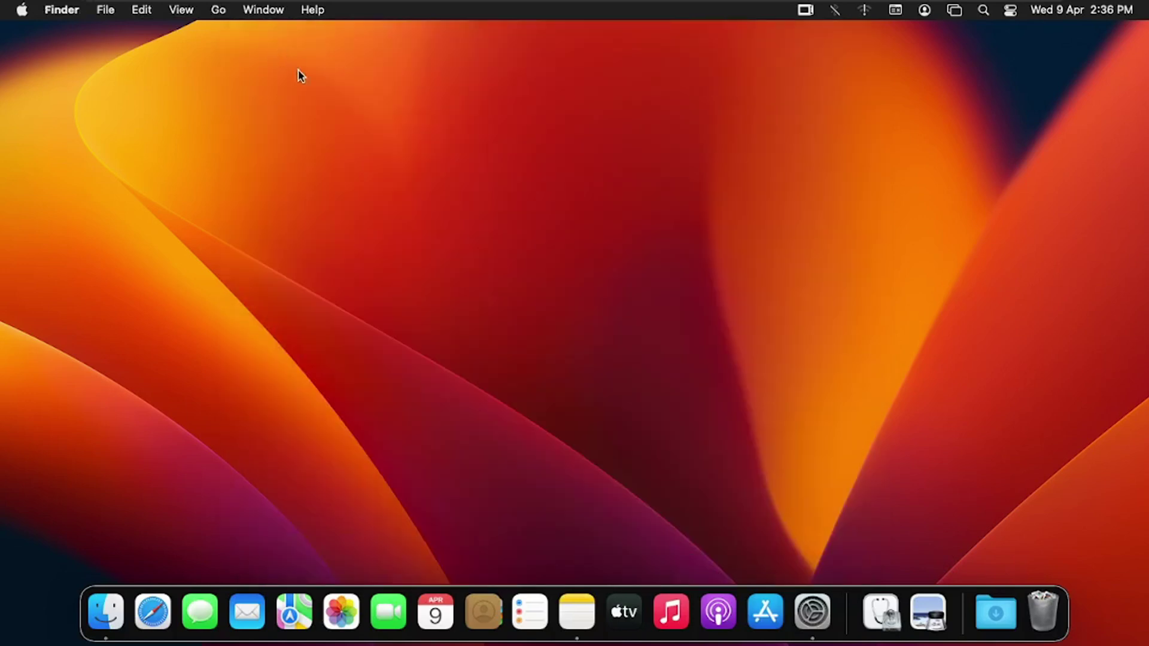